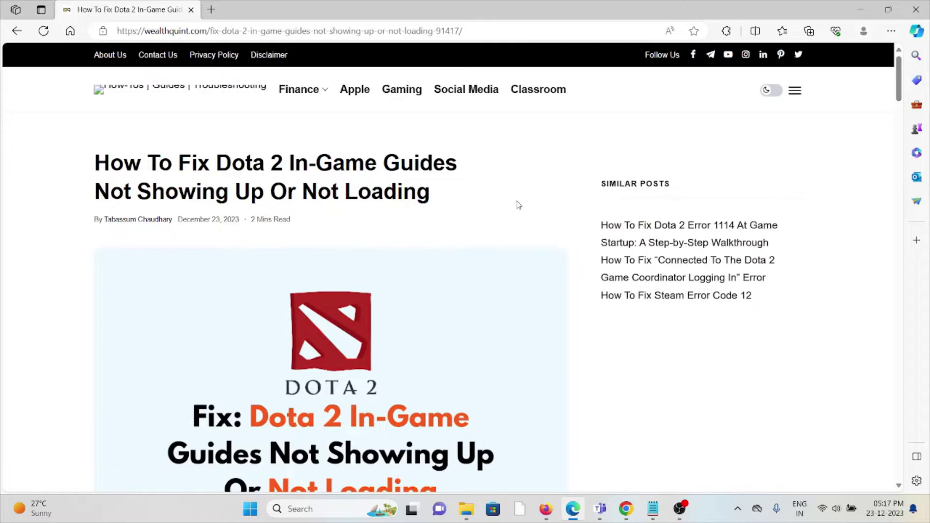
scroll(503, 196, "down", 5)
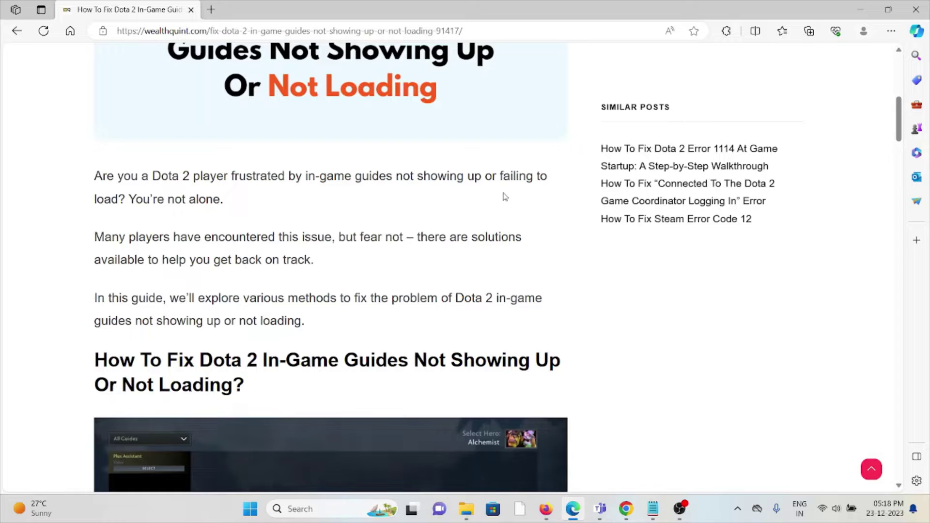
scroll(506, 191, "down", 3)
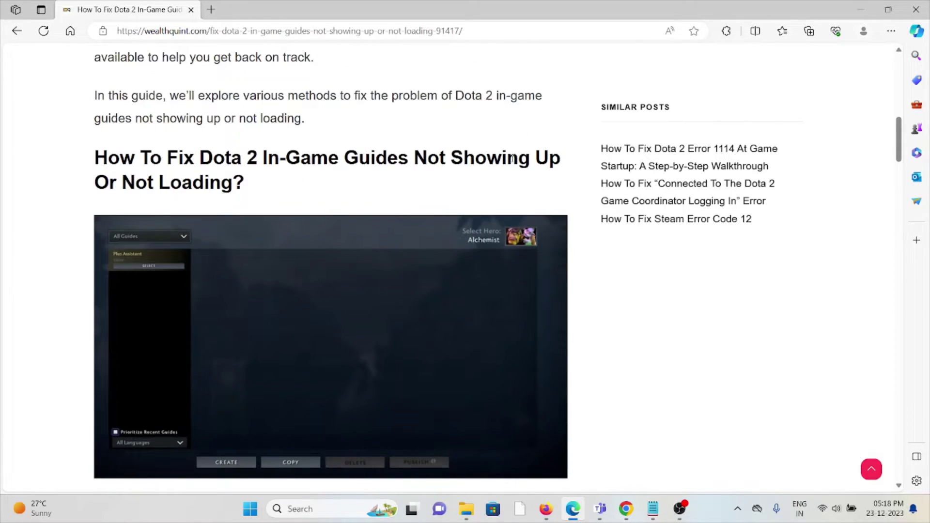
scroll(514, 161, "down", 1)
scroll(512, 152, "down", 1)
scroll(511, 146, "down", 3)
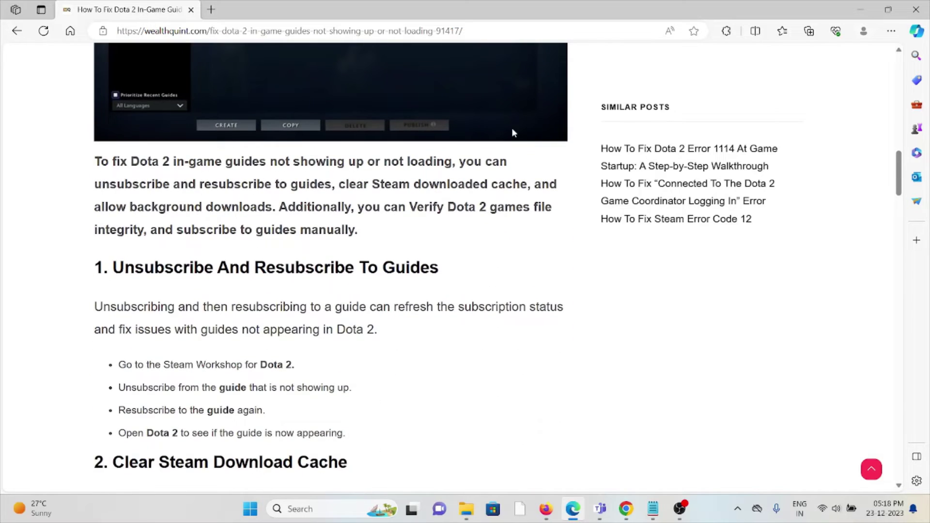
scroll(512, 127, "down", 2)
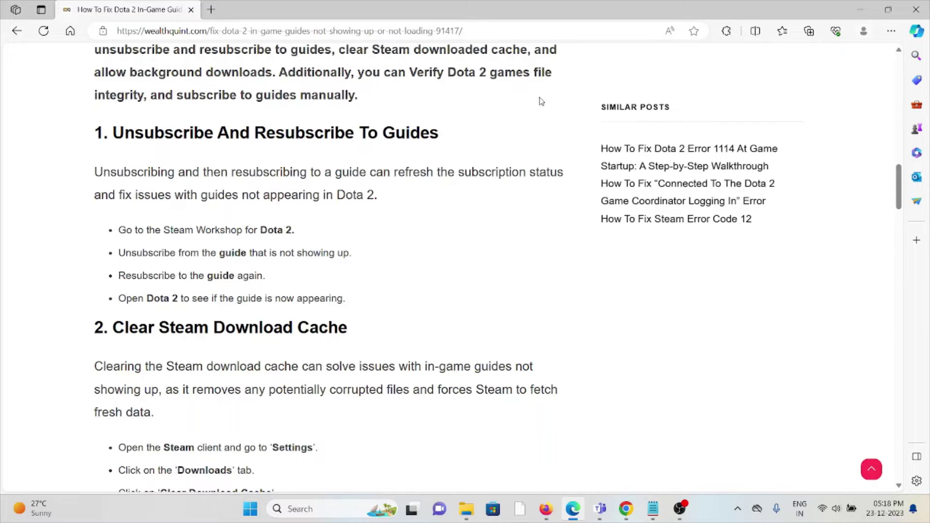
scroll(482, 314, "down", 2)
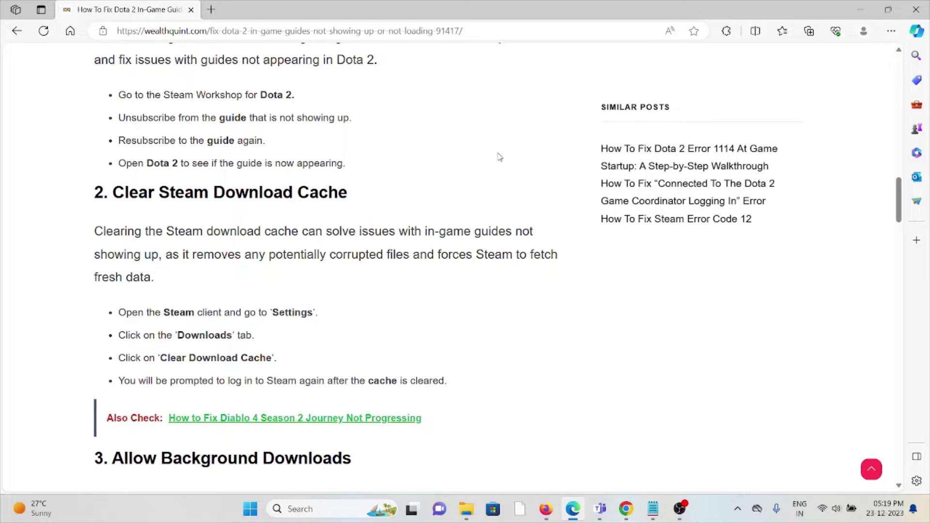
scroll(455, 170, "down", 1)
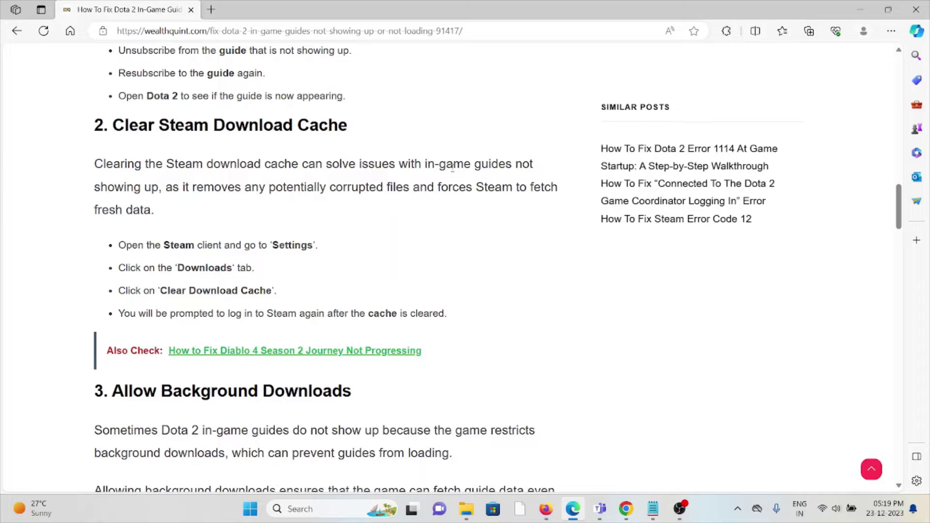
scroll(455, 164, "down", 2)
scroll(455, 164, "down", 1)
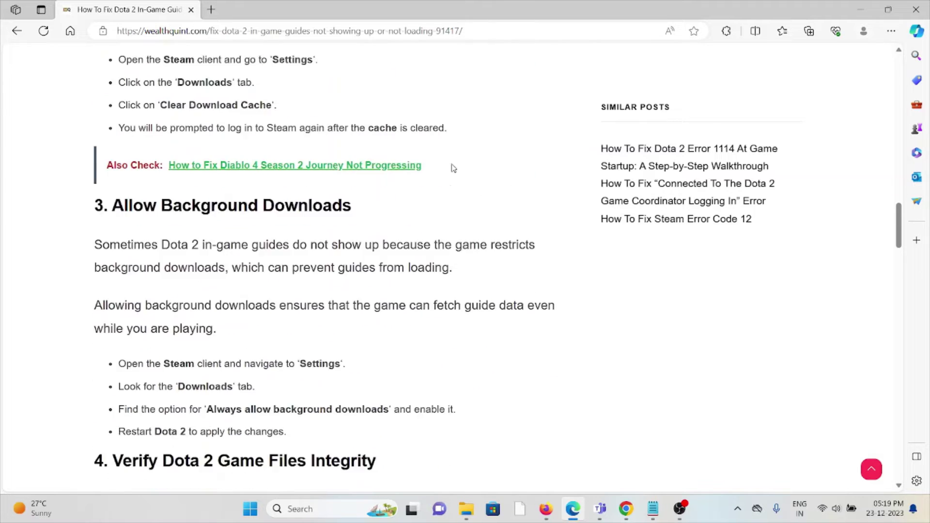
scroll(455, 164, "down", 1)
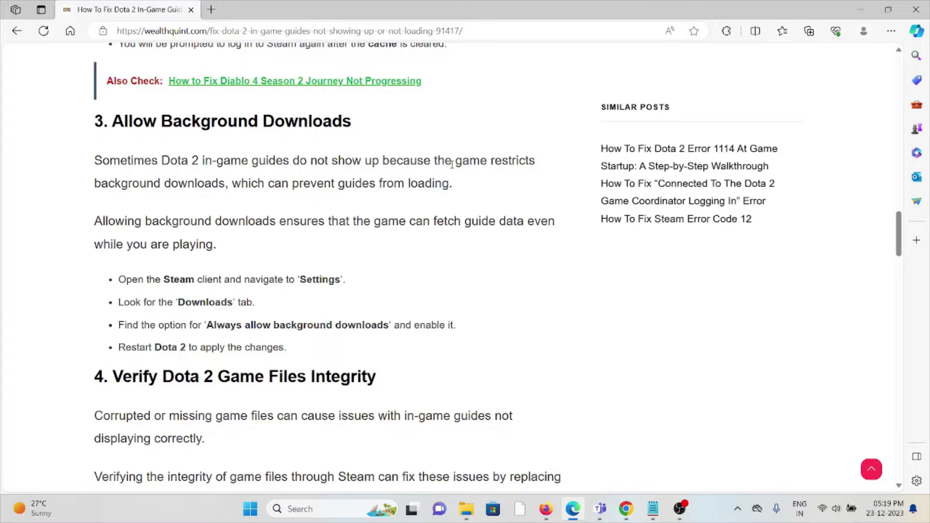
scroll(442, 283, "down", 2)
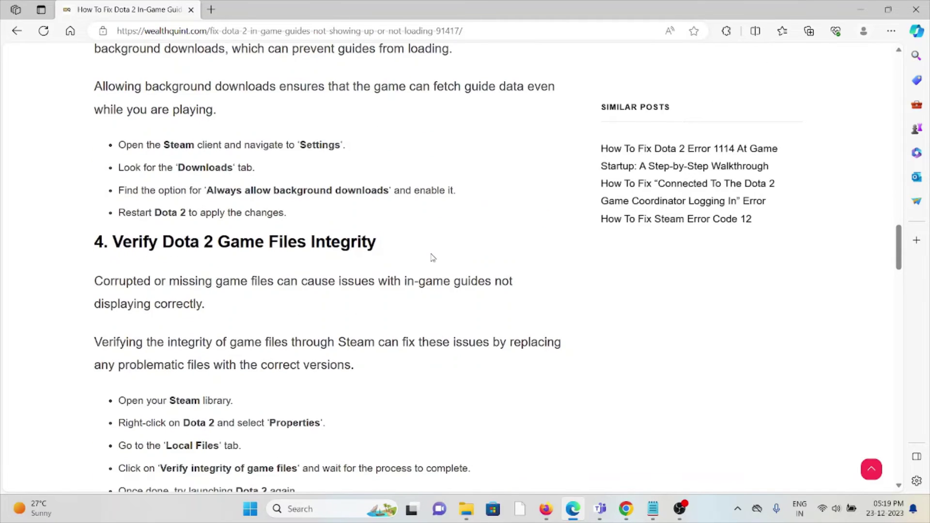
scroll(432, 258, "down", 2)
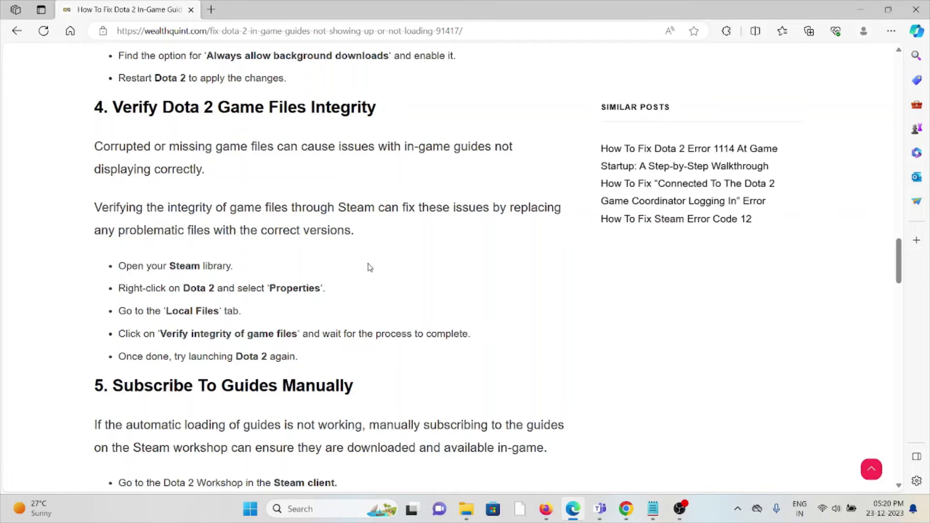
scroll(368, 268, "down", 1)
scroll(361, 284, "down", 1)
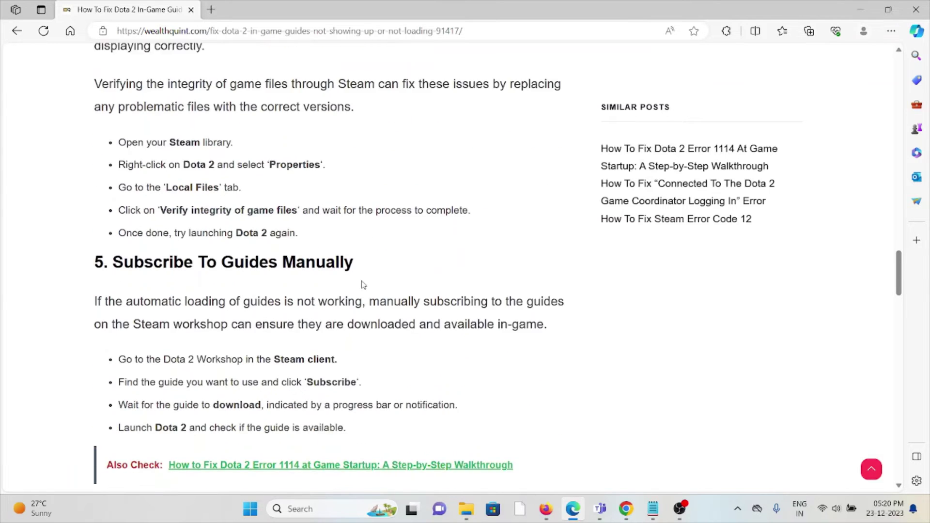
scroll(361, 272, "down", 1)
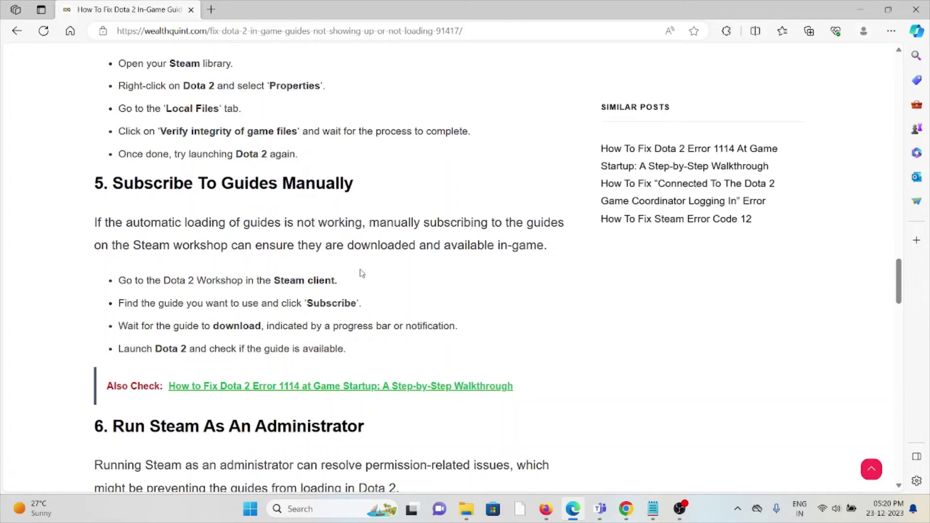
scroll(361, 273, "down", 1)
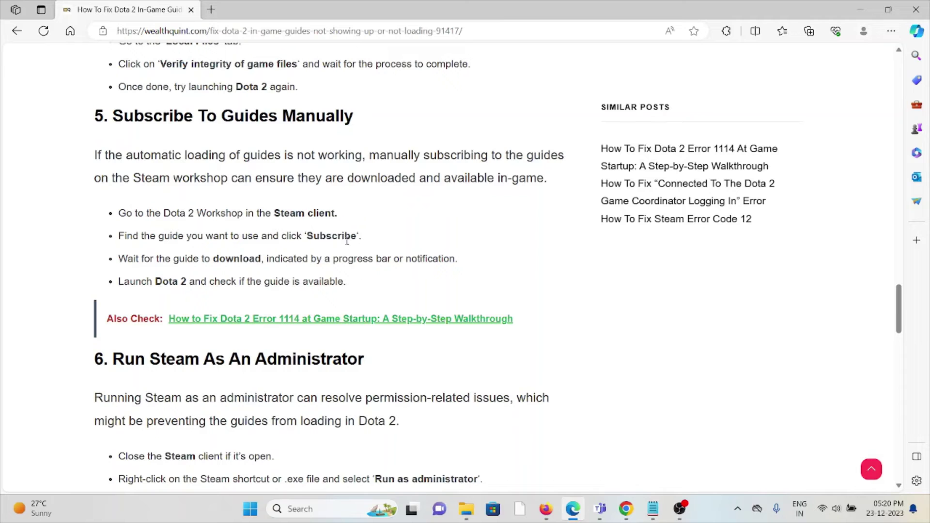
scroll(327, 214, "down", 1)
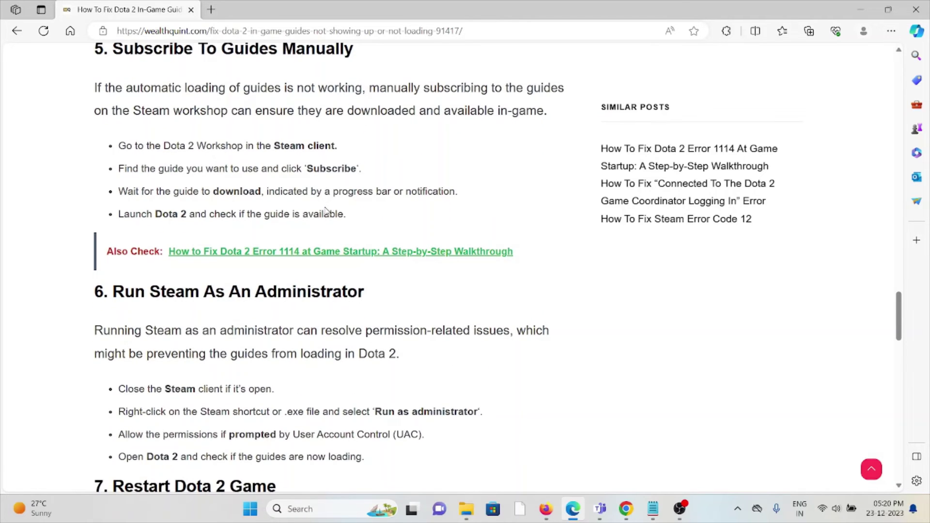
scroll(326, 212, "down", 2)
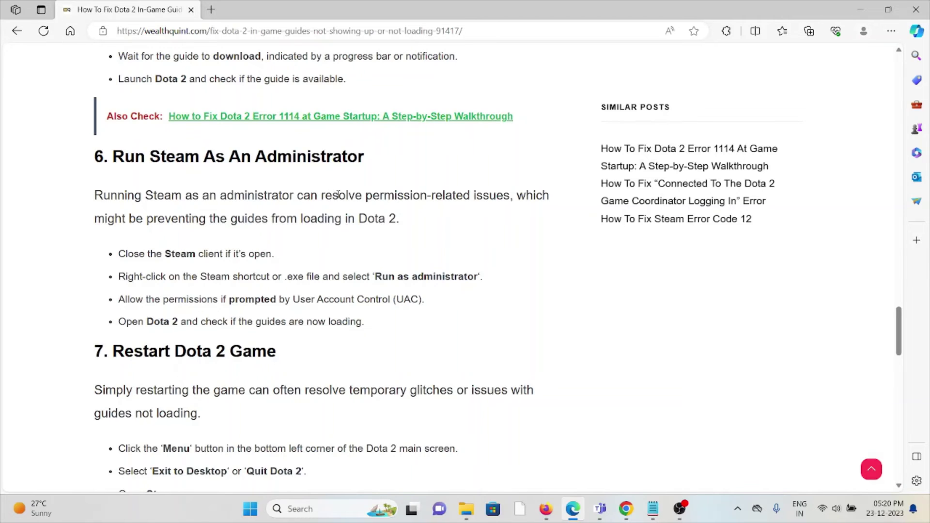
scroll(341, 198, "down", 1)
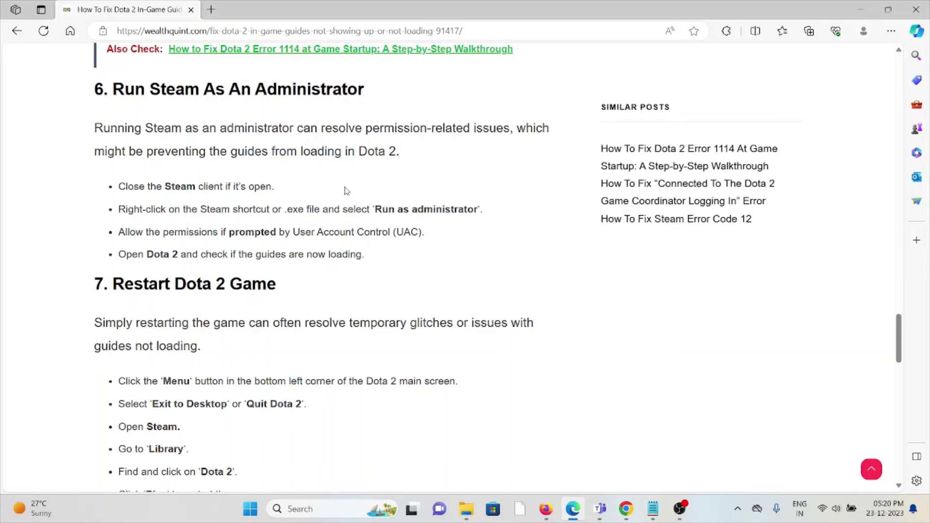
scroll(347, 185, "down", 3)
scroll(349, 185, "up", 3)
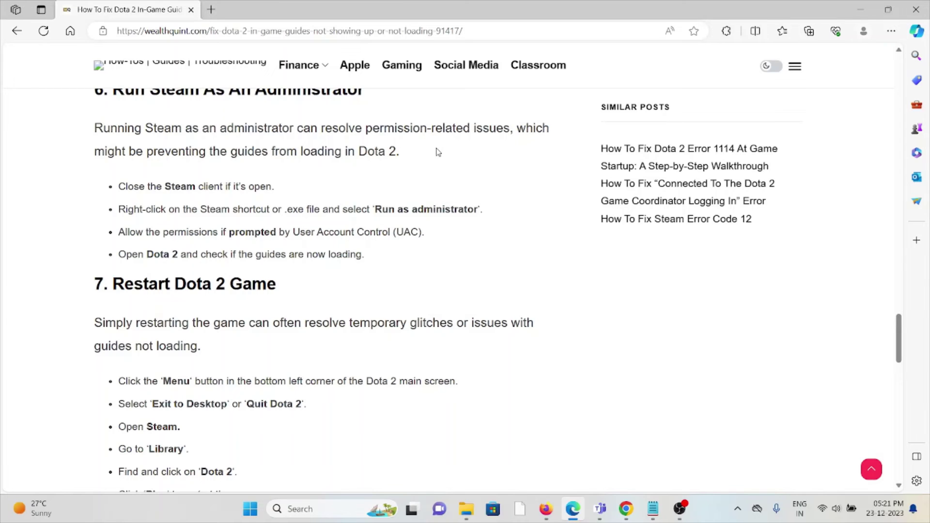
scroll(365, 235, "down", 2)
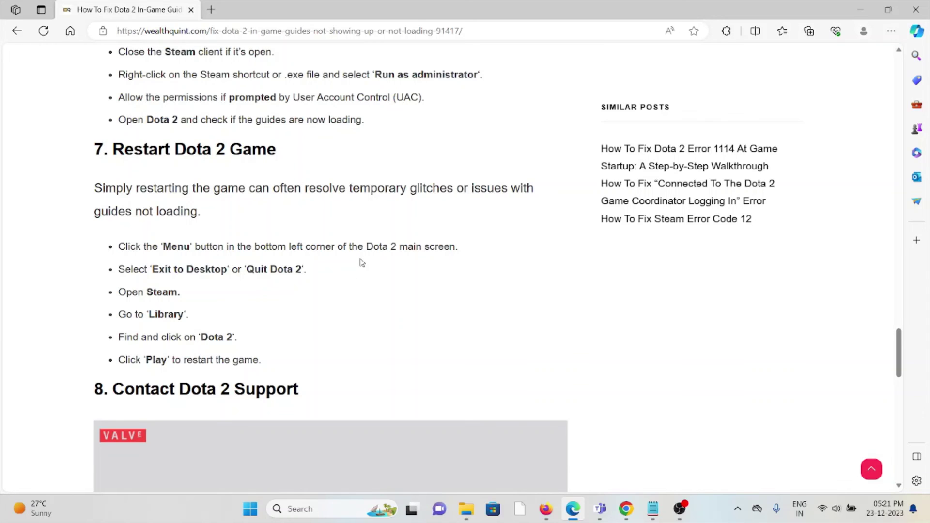
scroll(359, 263, "down", 2)
scroll(173, 204, "down", 2)
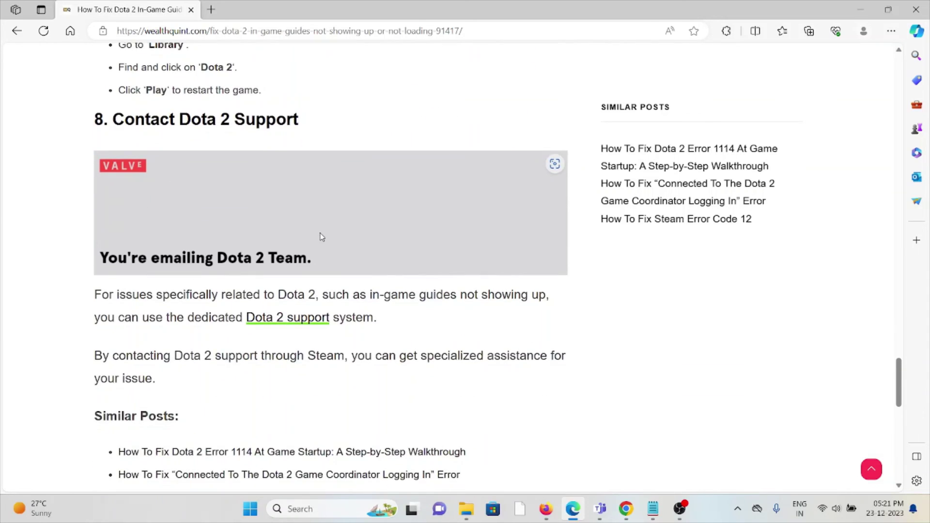
scroll(328, 232, "down", 1)
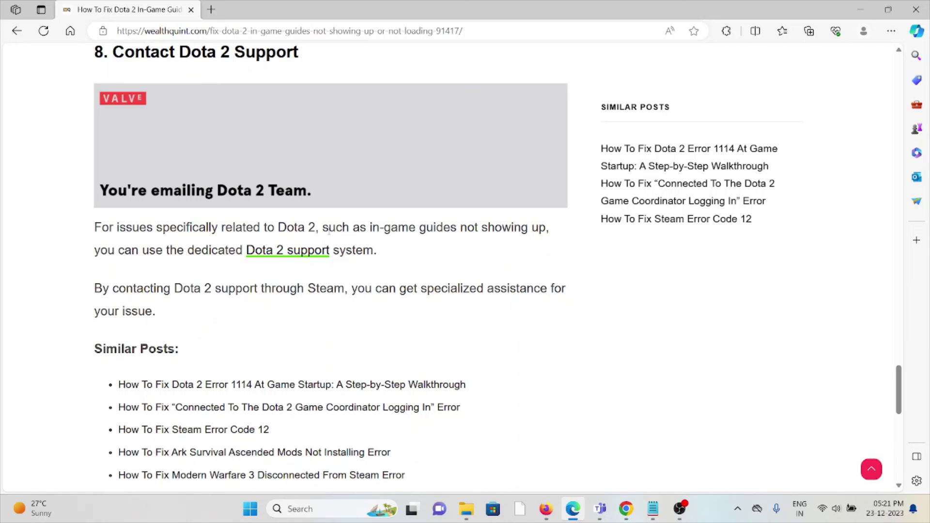
scroll(385, 258, "down", 2)
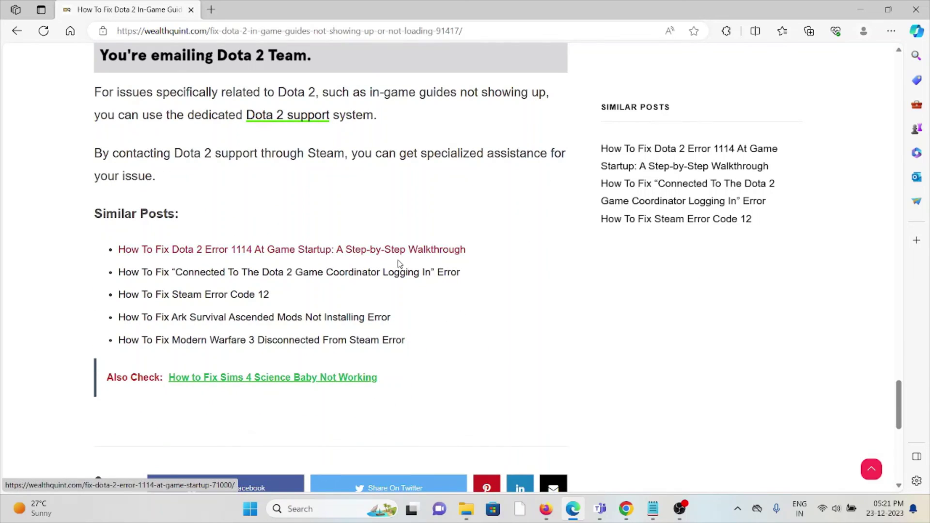
scroll(283, 195, "up", 2)
scroll(507, 290, "up", 3)
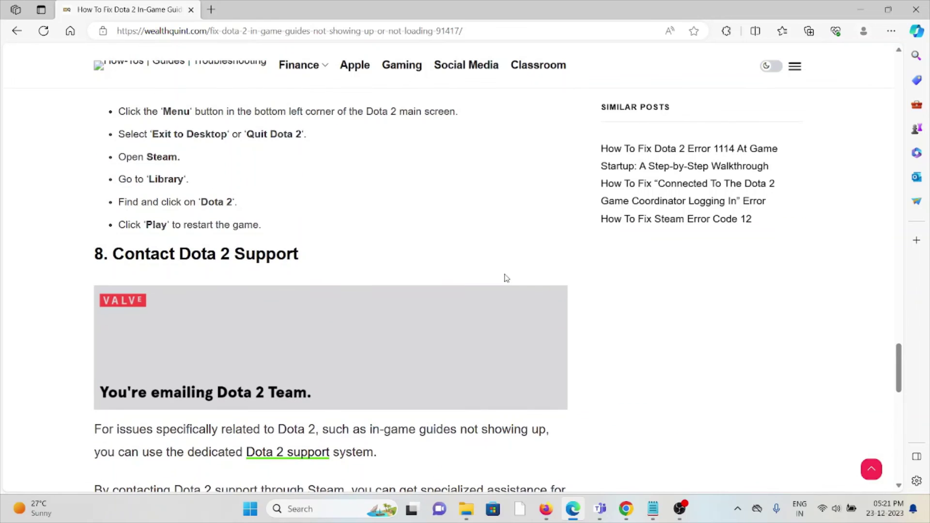